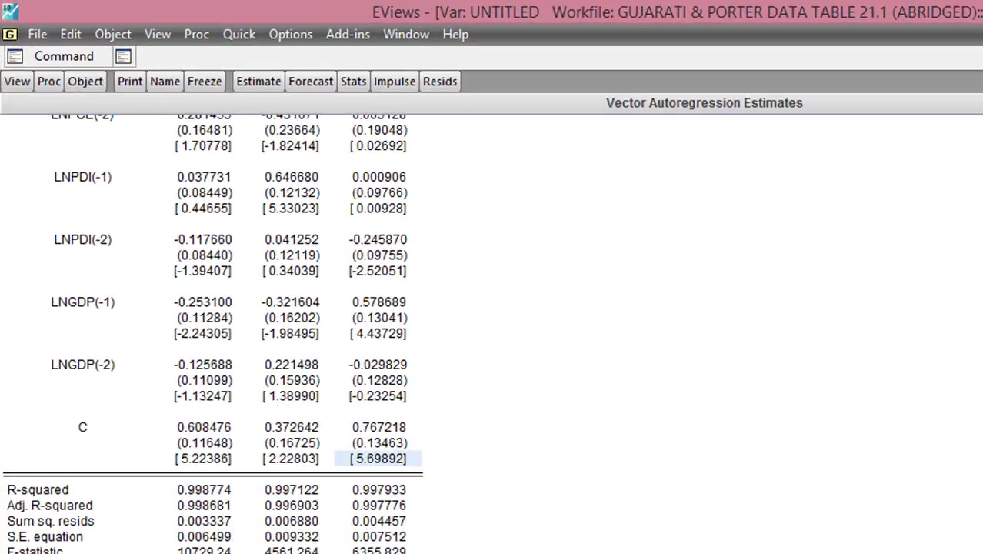
Step: Examine the LNPCE equation's coefficients on both lags of LNPCE, LNPDI and LNGDP and on the constant C in the VAR output
{"action": "scroll", "coordinate": [493, 331], "scroll_direction": "up", "scroll_amount": 10}
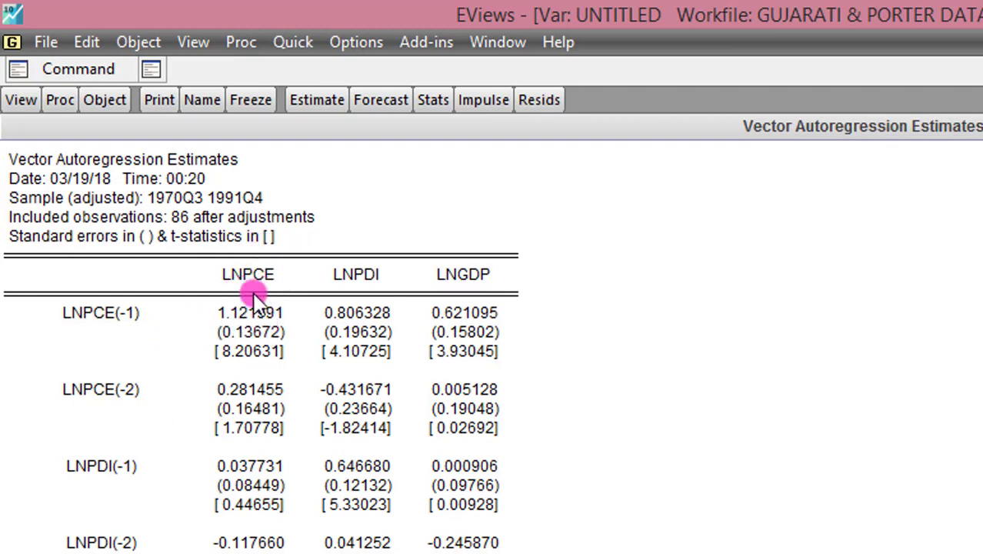
{"action": "left_click", "coordinate": [248, 316]}
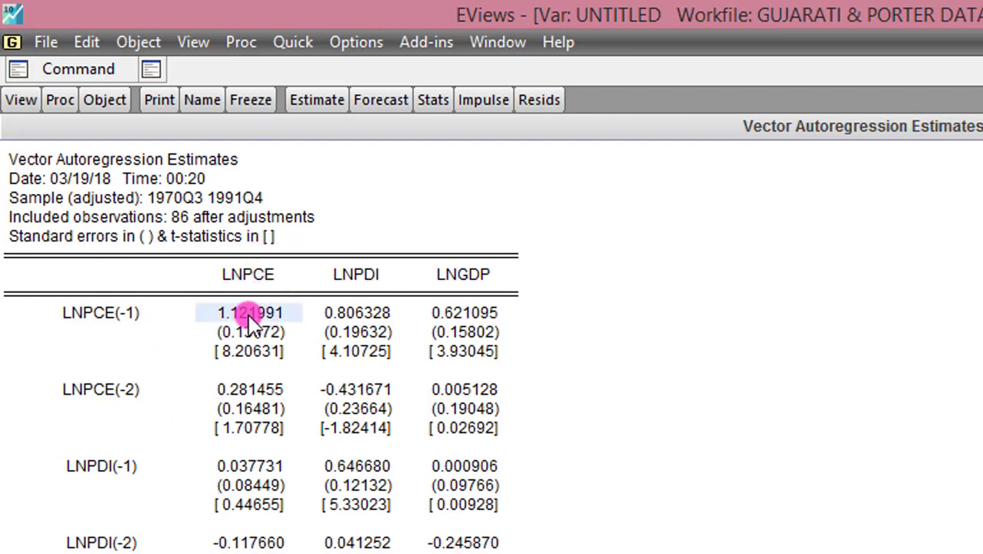
{"action": "left_click", "coordinate": [251, 391]}
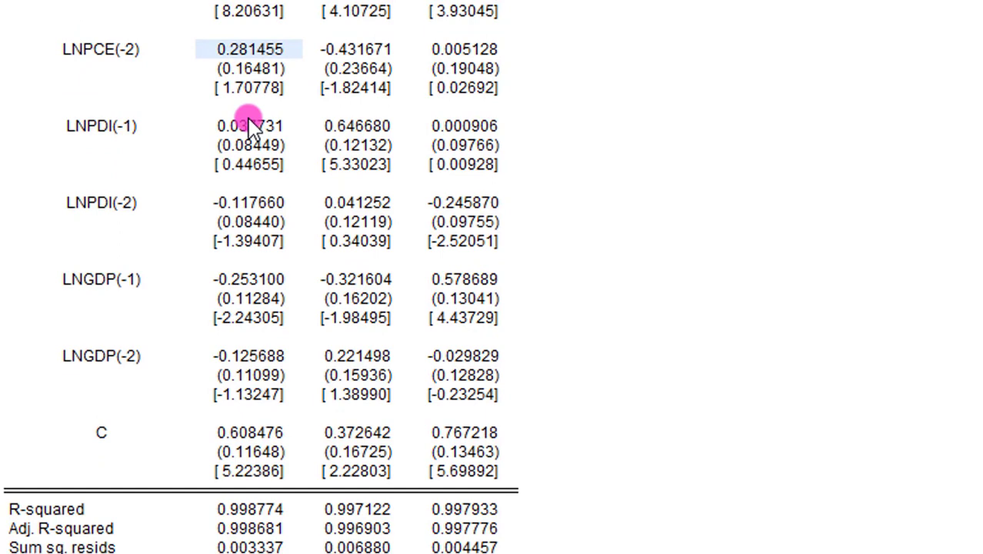
{"action": "left_click", "coordinate": [251, 466]}
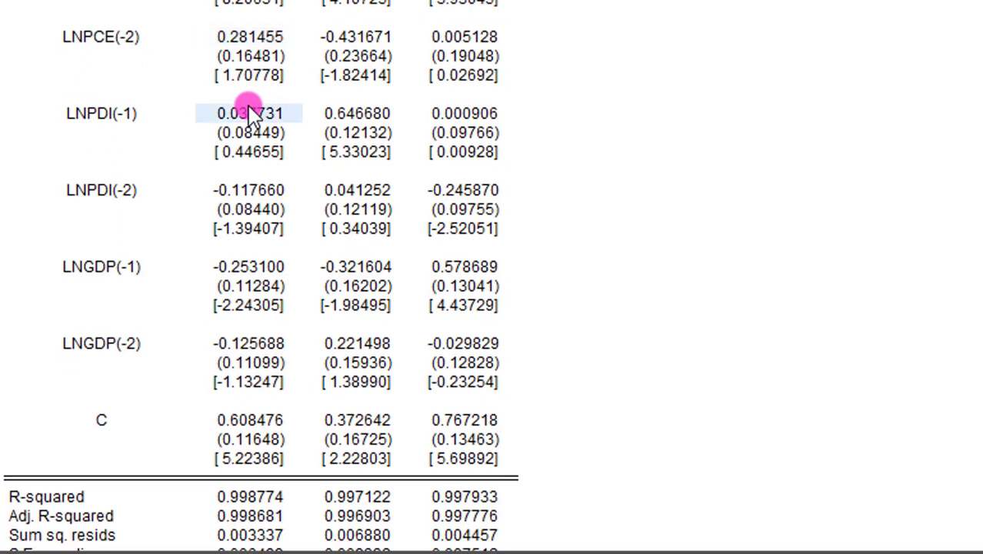
{"action": "left_click", "coordinate": [251, 192]}
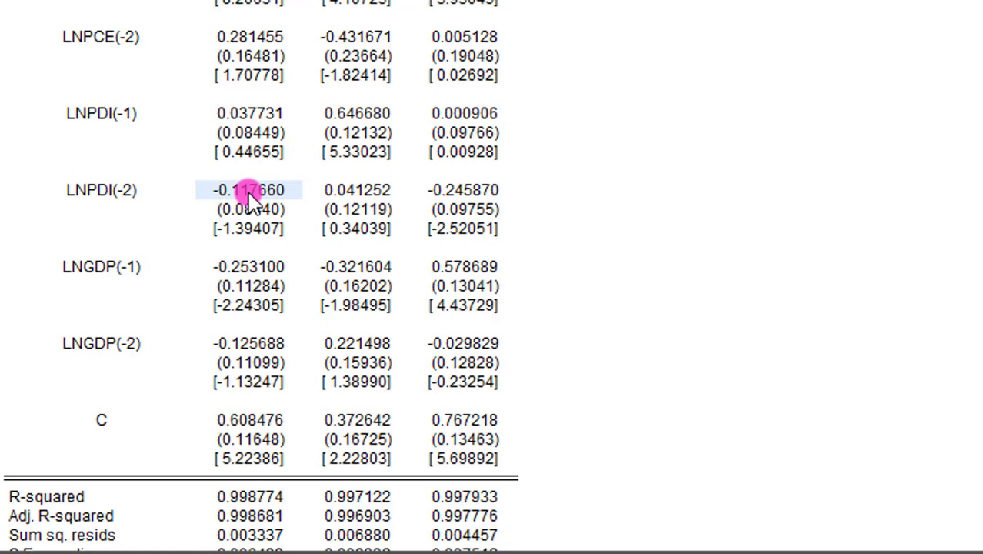
{"action": "left_click", "coordinate": [249, 269]}
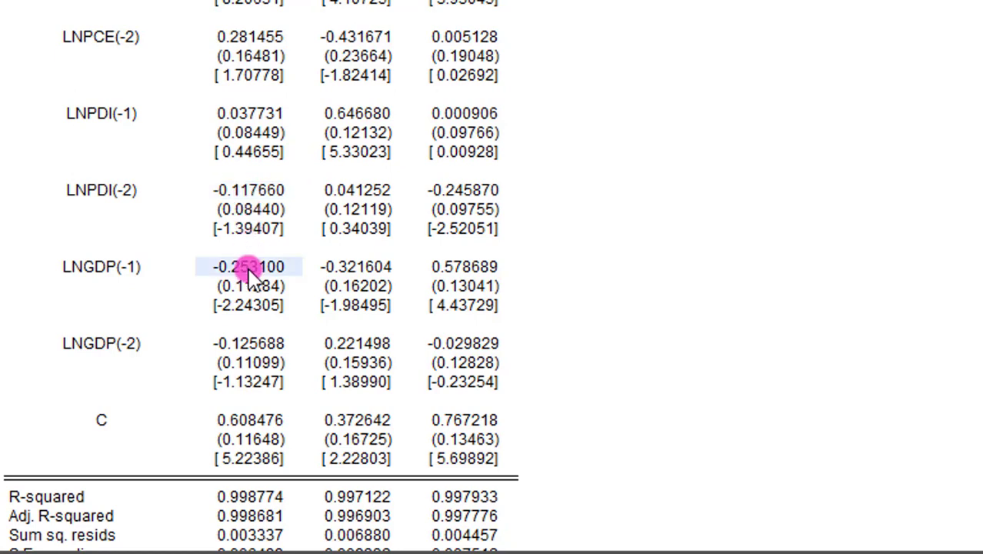
{"action": "left_click", "coordinate": [249, 347]}
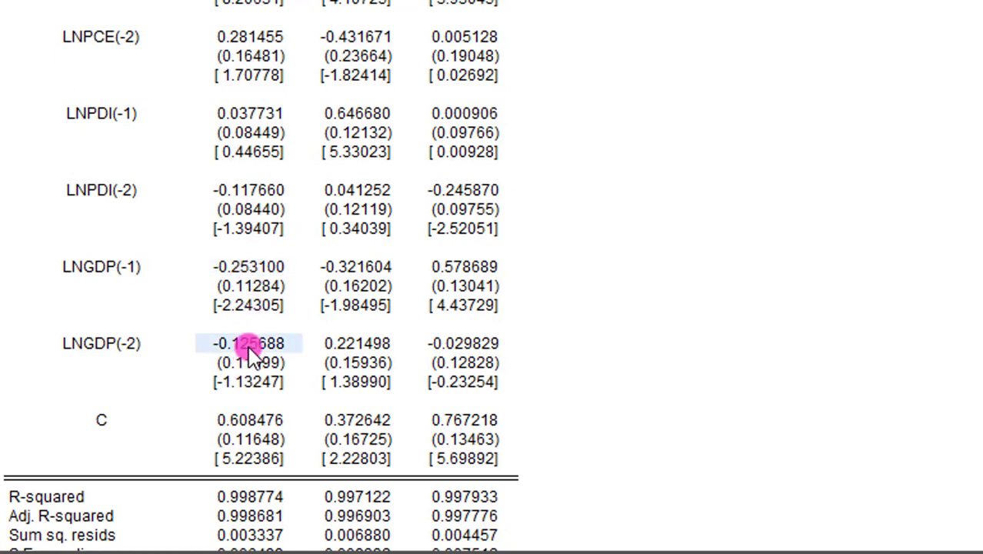
{"action": "left_click", "coordinate": [235, 423]}
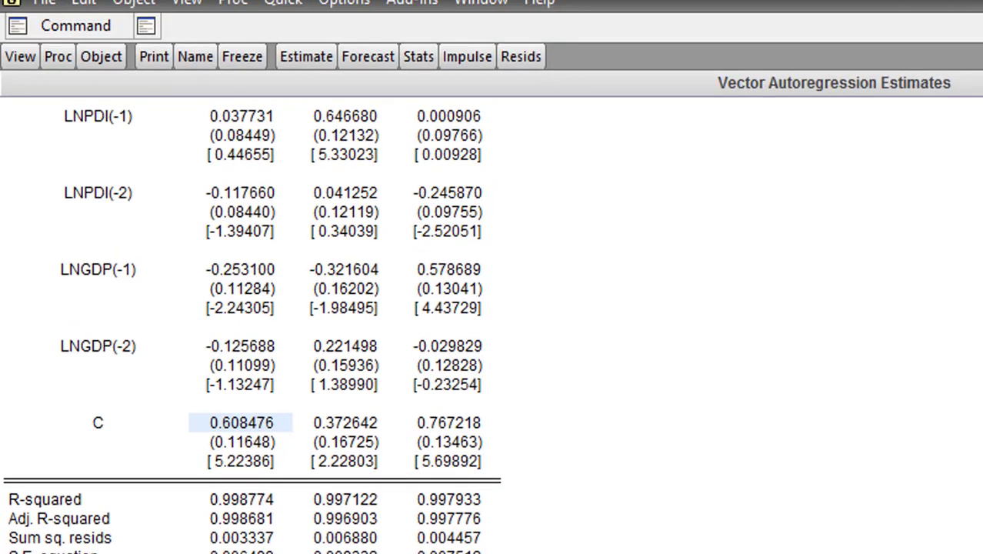
Step: Examine the coefficient, standard error and t-statistic reported for LNPCE(-1), checking which significance measures the VAR table provides
{"action": "scroll", "coordinate": [253, 324], "scroll_direction": "up", "scroll_amount": 5}
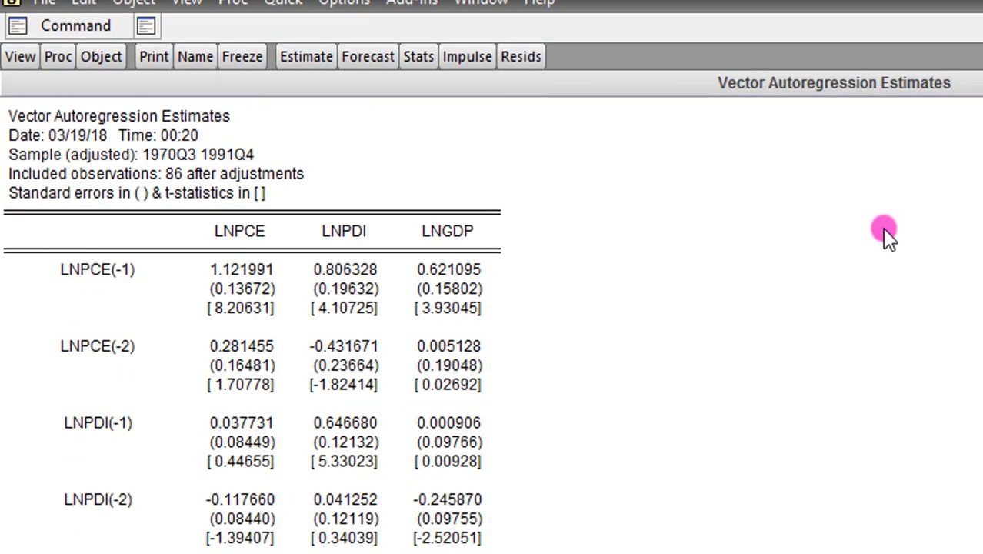
{"action": "left_click", "coordinate": [239, 278]}
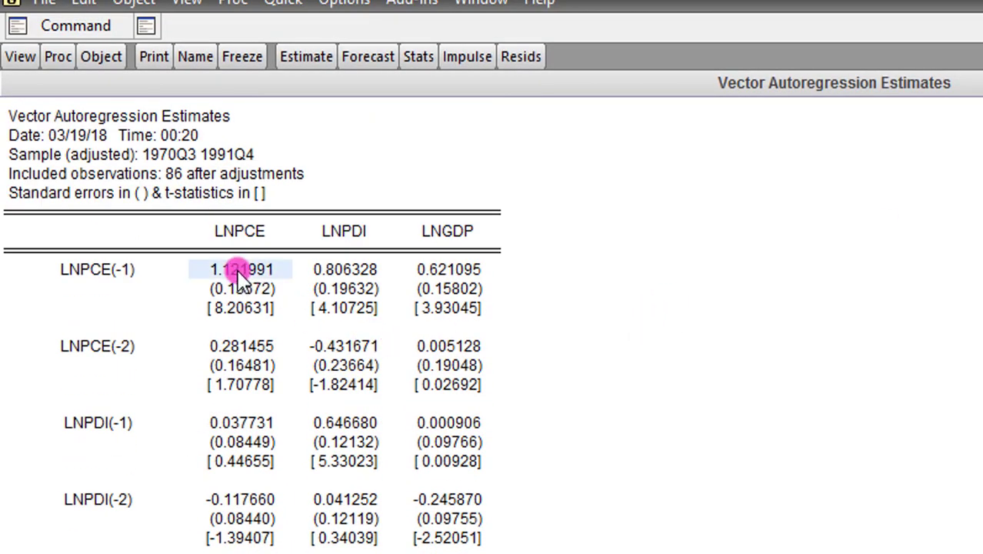
{"action": "left_click", "coordinate": [240, 296]}
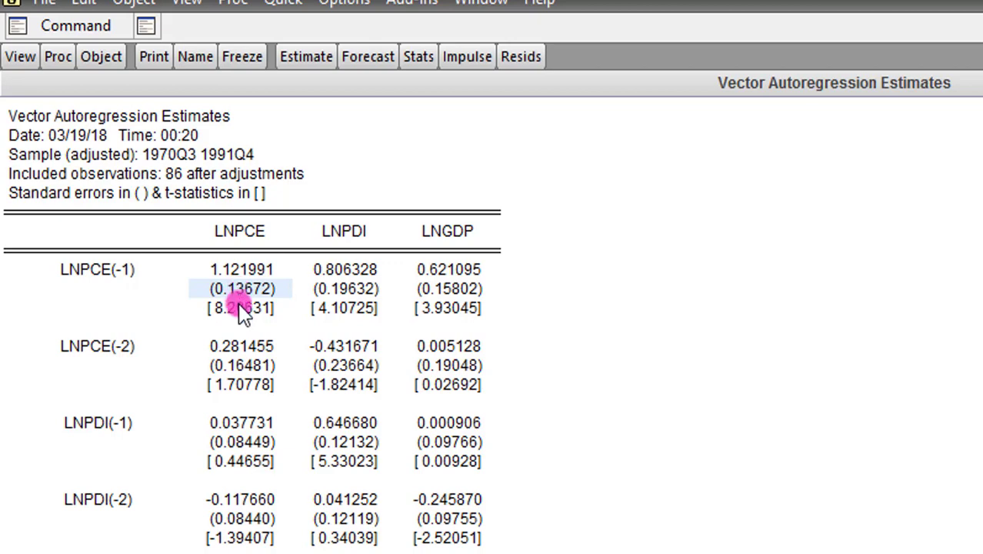
{"action": "left_click", "coordinate": [242, 315]}
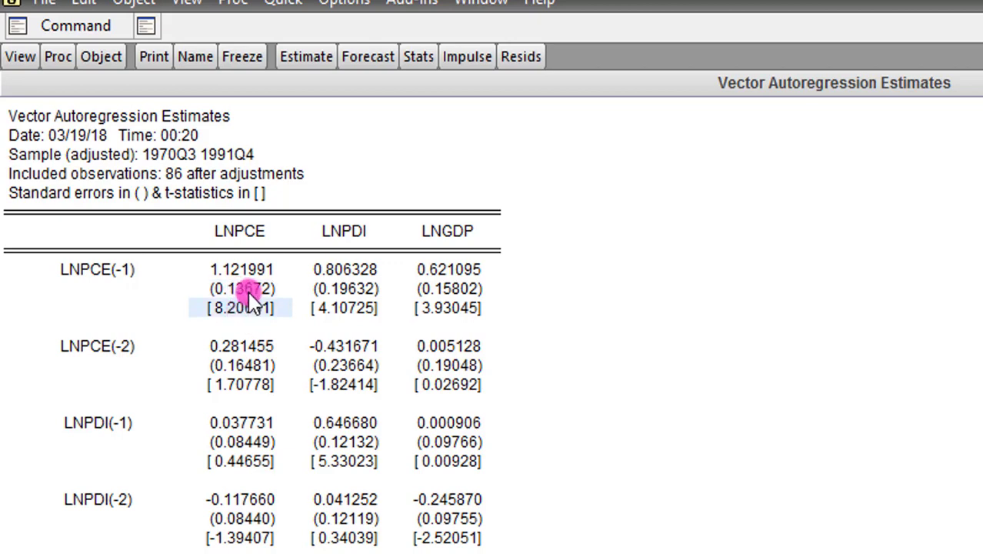
{"action": "left_click", "coordinate": [259, 291]}
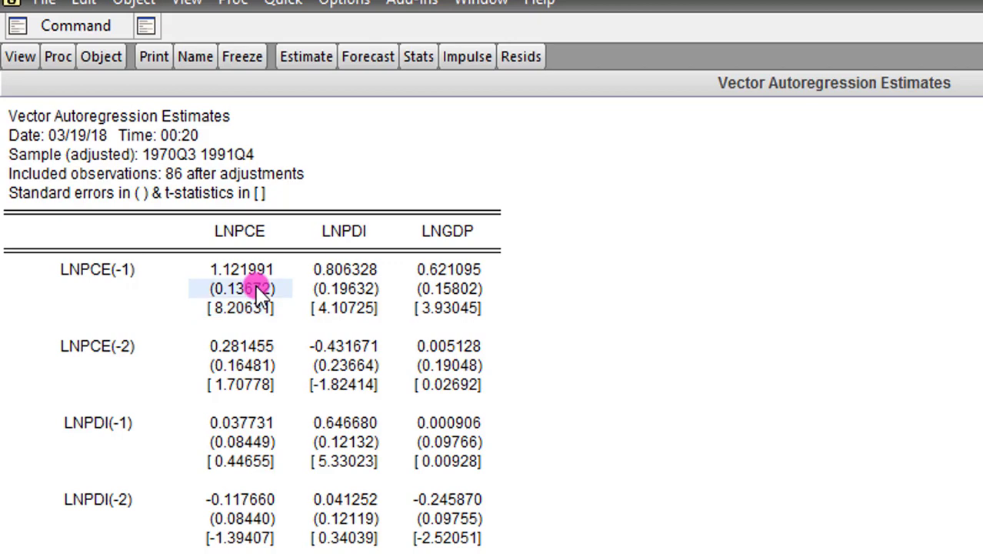
{"action": "left_click", "coordinate": [270, 269]}
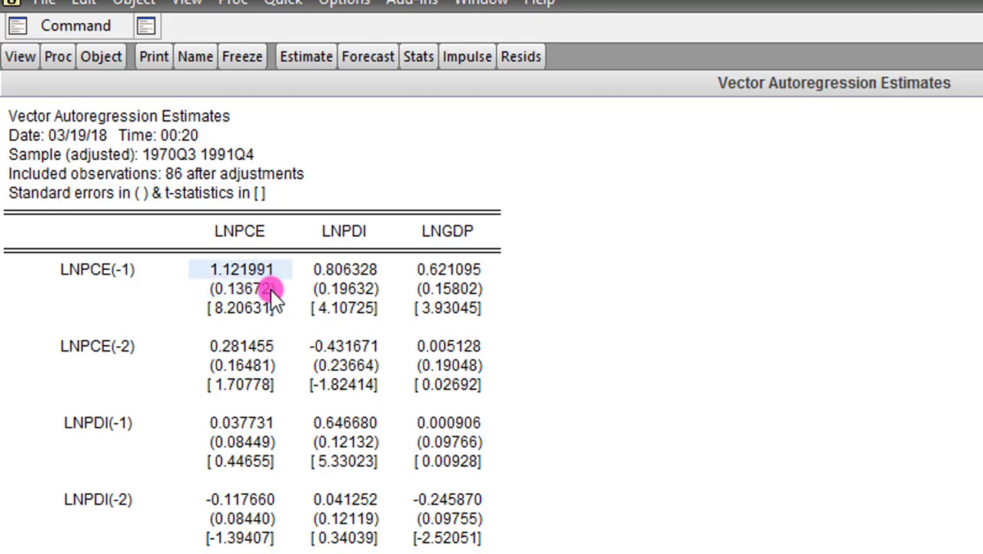
{"action": "left_click", "coordinate": [270, 289]}
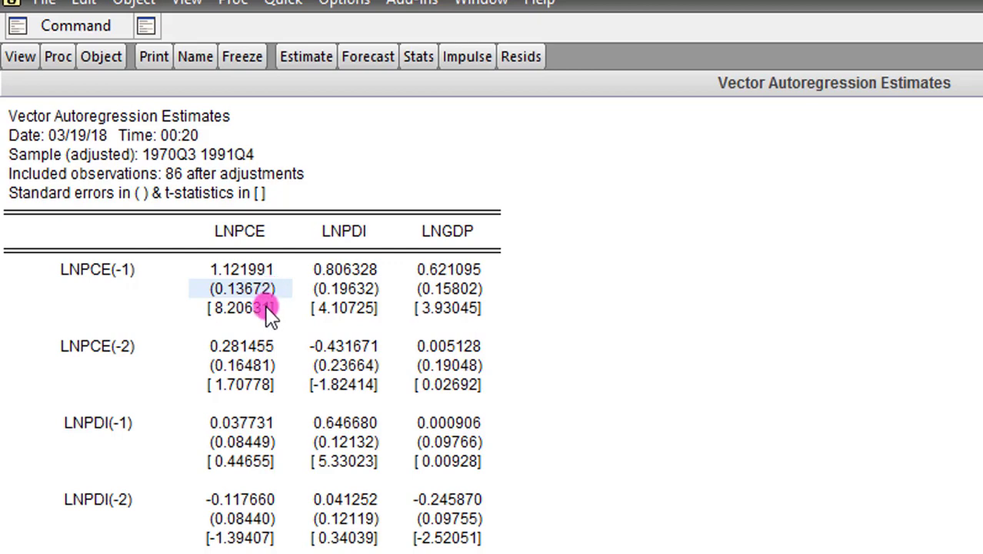
{"action": "left_click", "coordinate": [267, 309]}
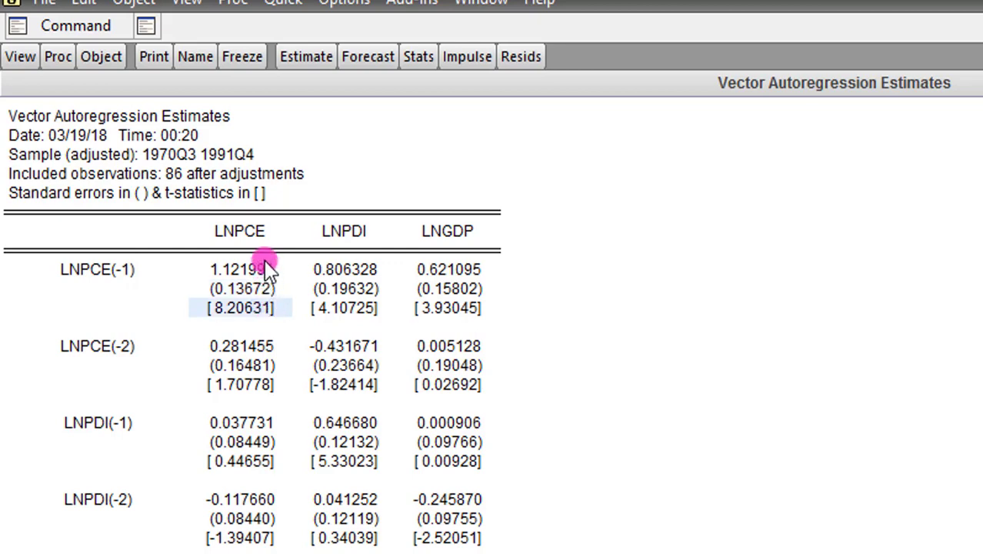
{"action": "left_click", "coordinate": [262, 288]}
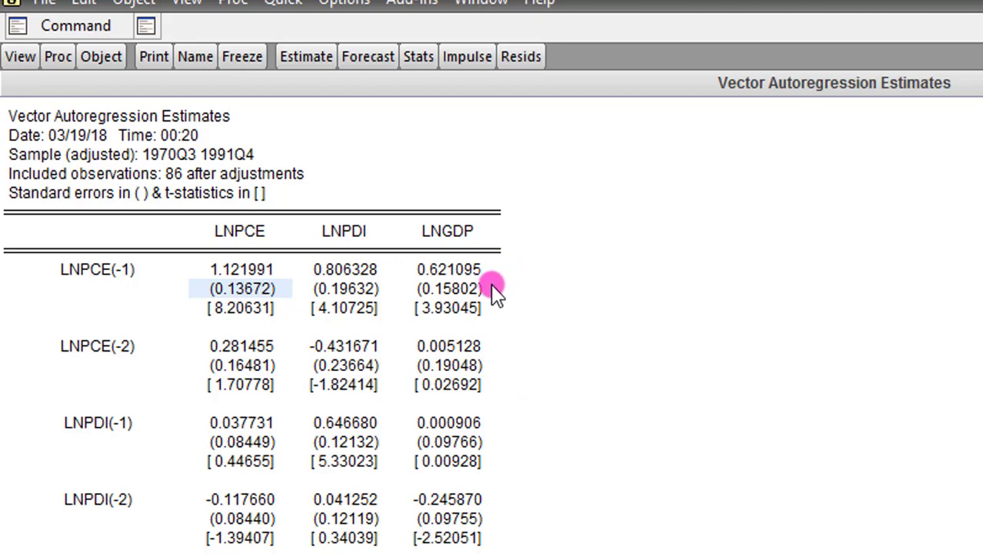
{"action": "left_click", "coordinate": [484, 307]}
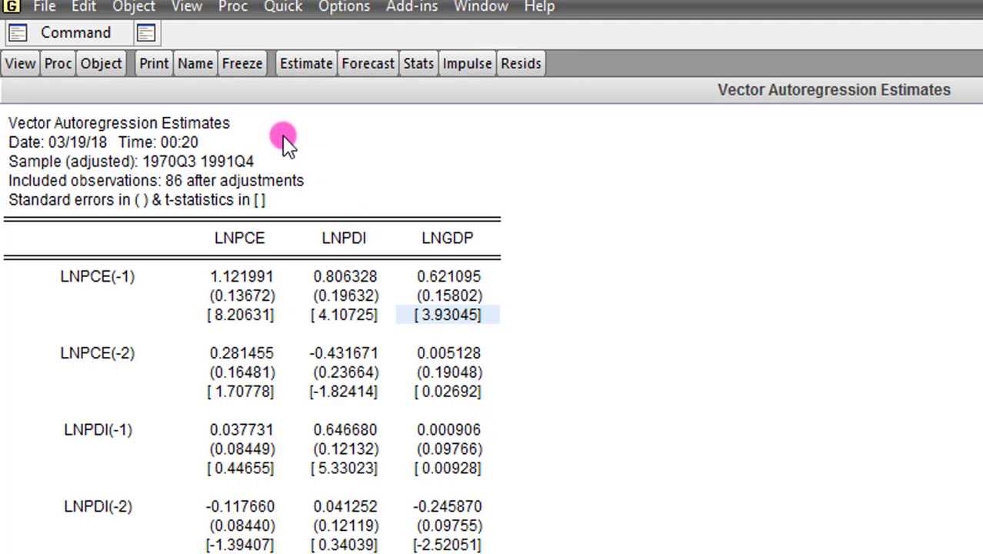
Step: Make an equation system from the VAR ordered by variable and estimate it with Ordinary Least Squares
{"action": "left_click", "coordinate": [234, 10]}
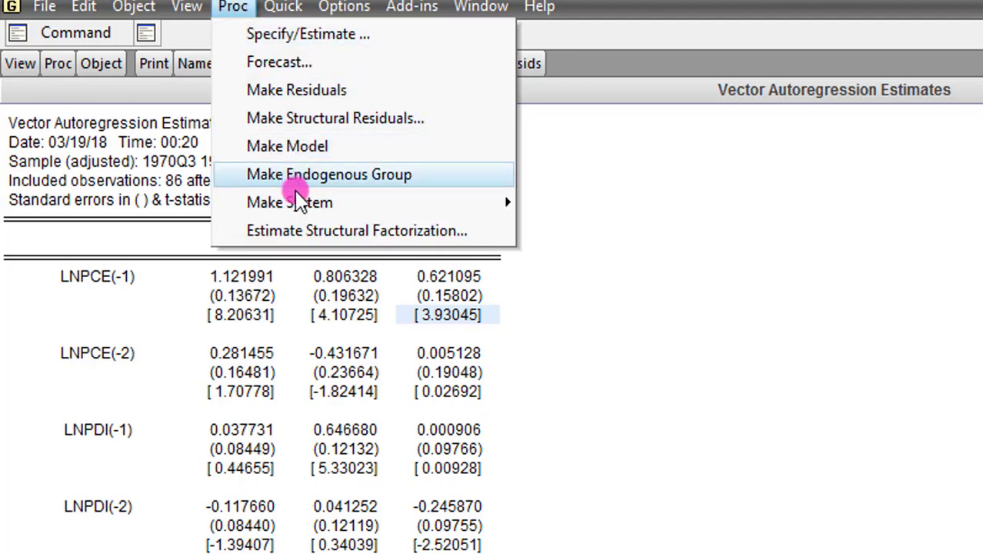
{"action": "mouse_move", "coordinate": [304, 206]}
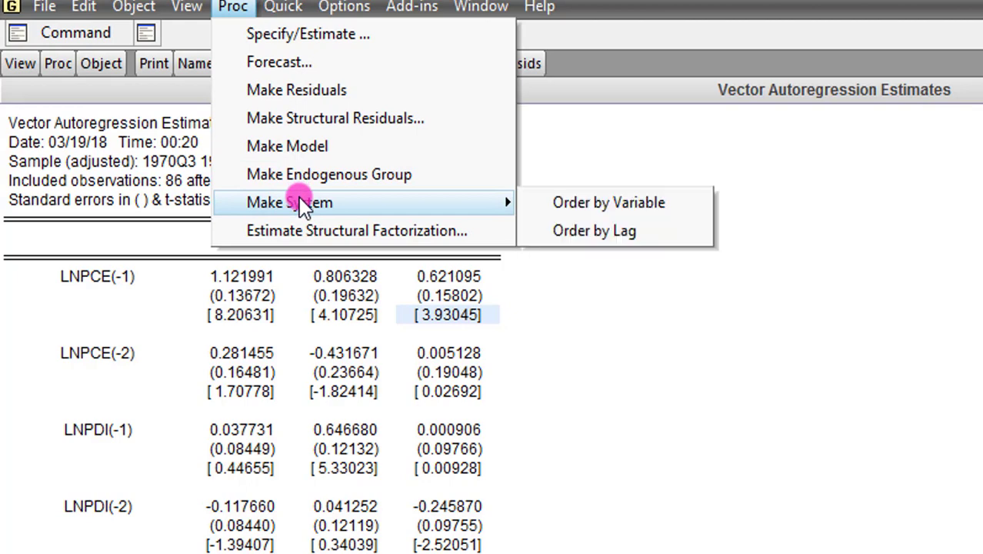
{"action": "left_click", "coordinate": [660, 210]}
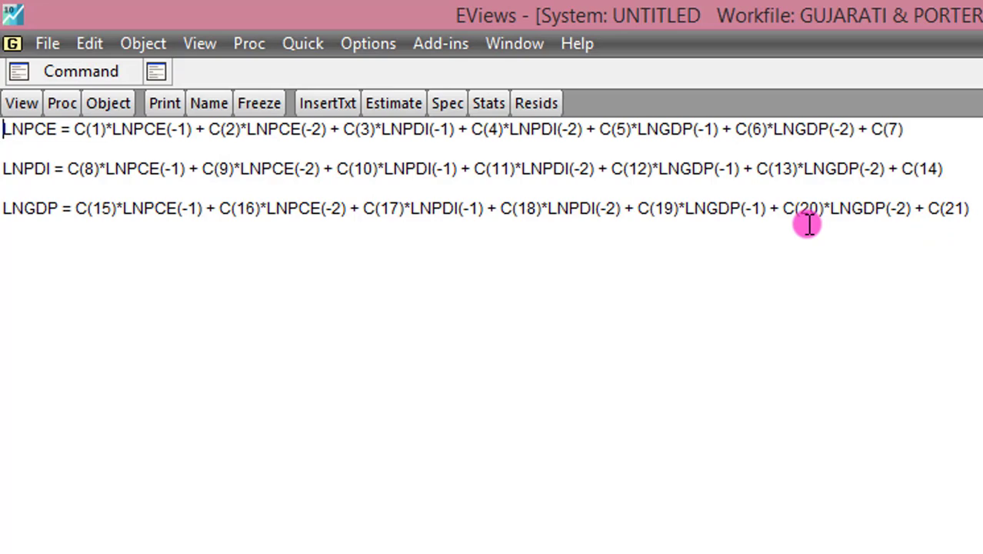
{"action": "left_click", "coordinate": [396, 102]}
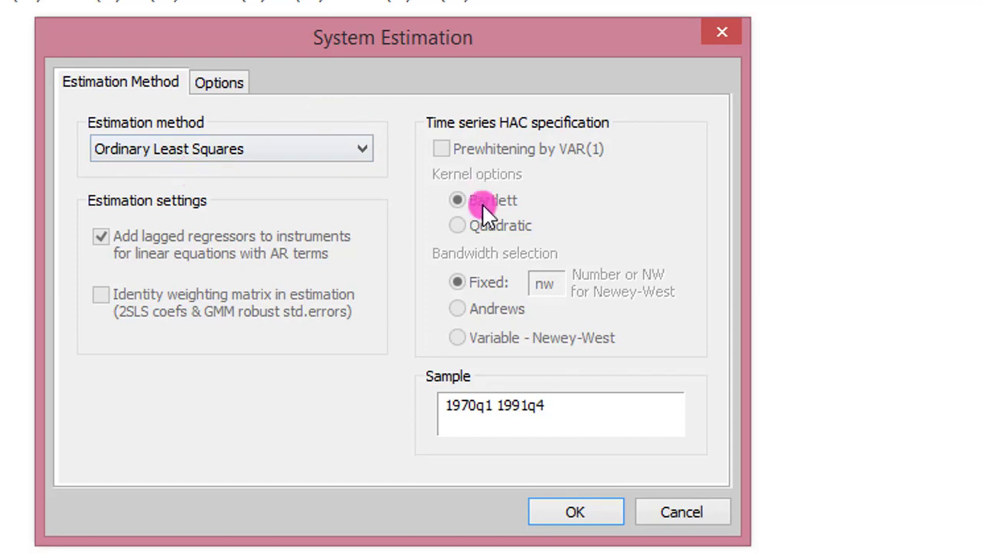
{"action": "left_click", "coordinate": [582, 510]}
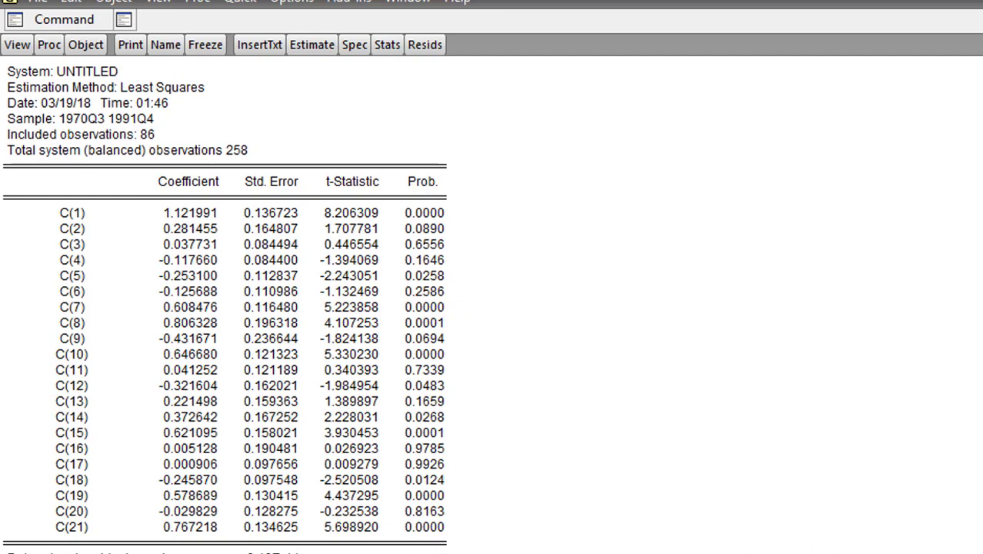
Step: Review the system's least squares output and run a Wald coefficient test with the restriction C(5)=C(6)=0
{"action": "scroll", "coordinate": [224, 302], "scroll_direction": "down", "scroll_amount": 1}
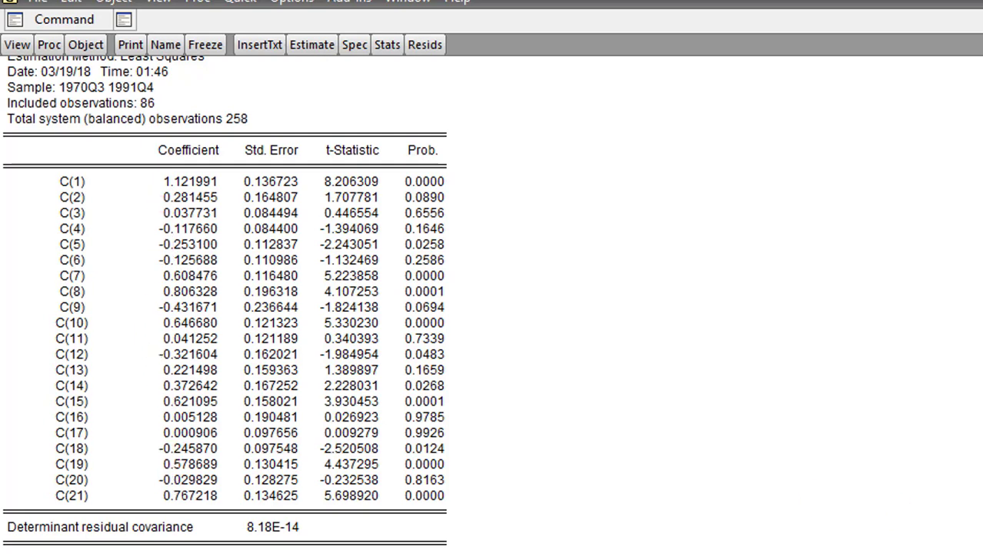
{"action": "scroll", "coordinate": [223, 304], "scroll_direction": "down", "scroll_amount": 8}
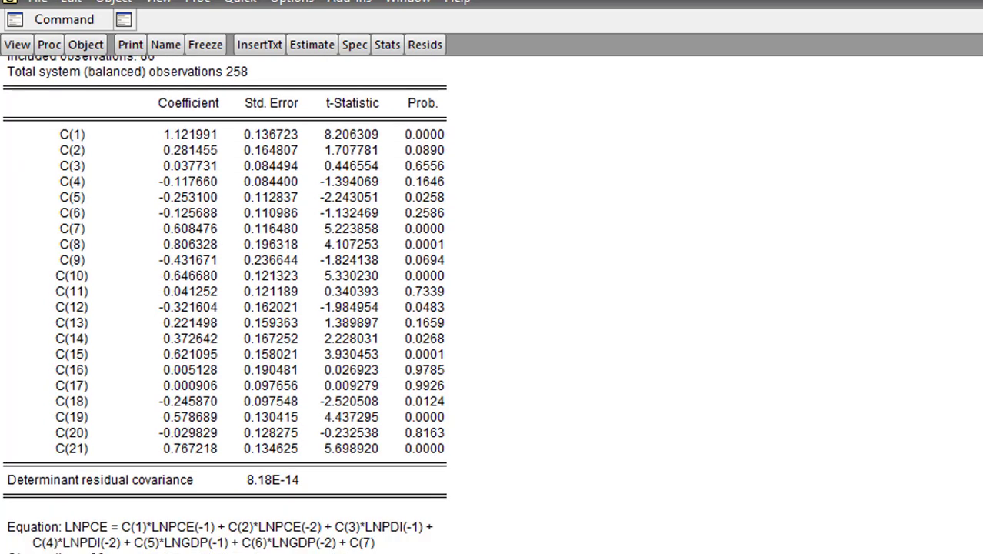
{"action": "scroll", "coordinate": [224, 304], "scroll_direction": "down", "scroll_amount": 8}
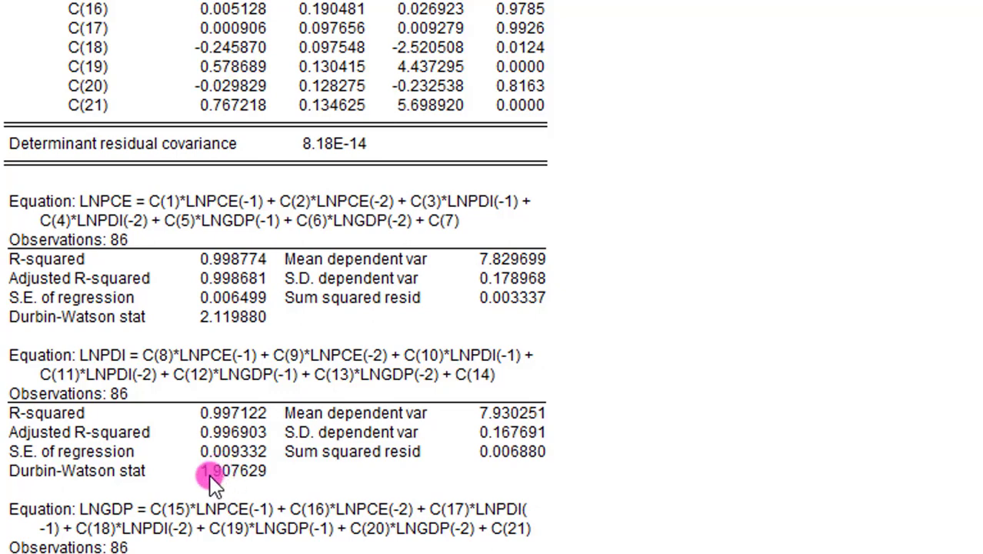
{"action": "scroll", "coordinate": [223, 466], "scroll_direction": "down", "scroll_amount": 2}
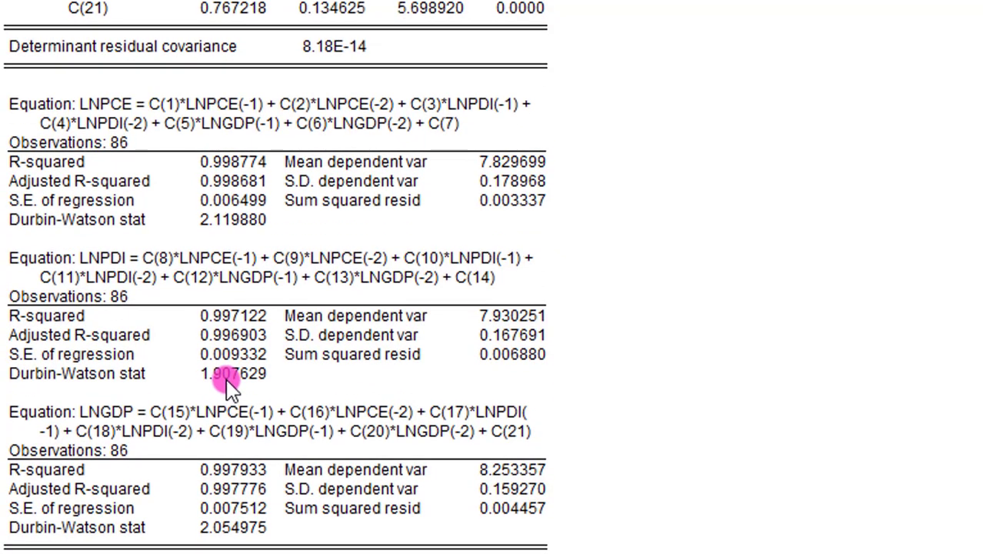
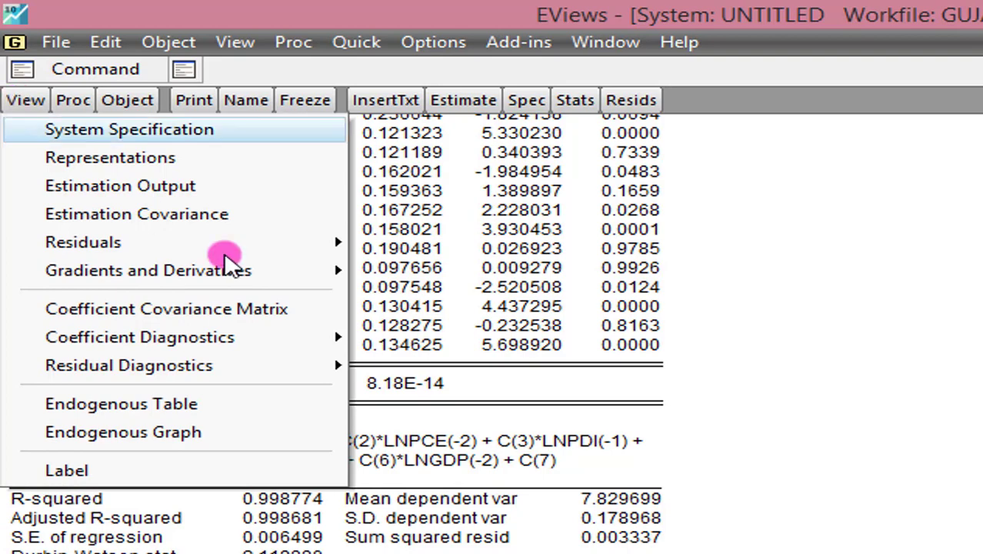
{"action": "mouse_move", "coordinate": [257, 350]}
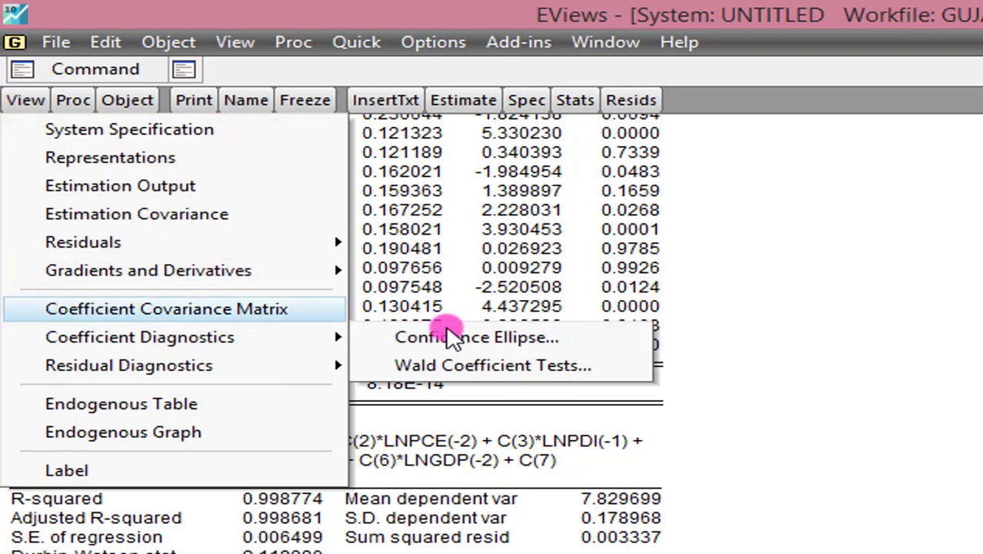
{"action": "left_click", "coordinate": [471, 366]}
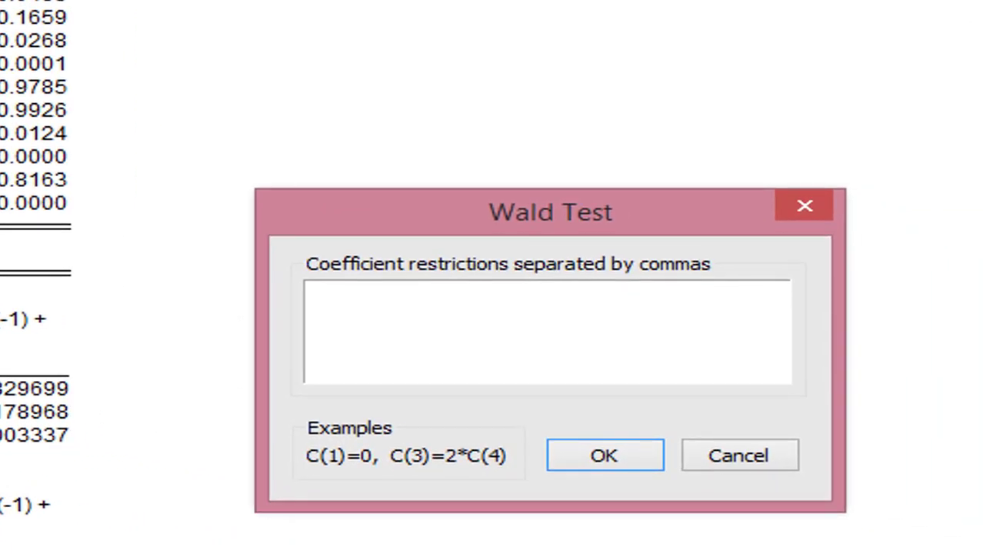
{"action": "type", "text": "C(5)=C(6)=0"}
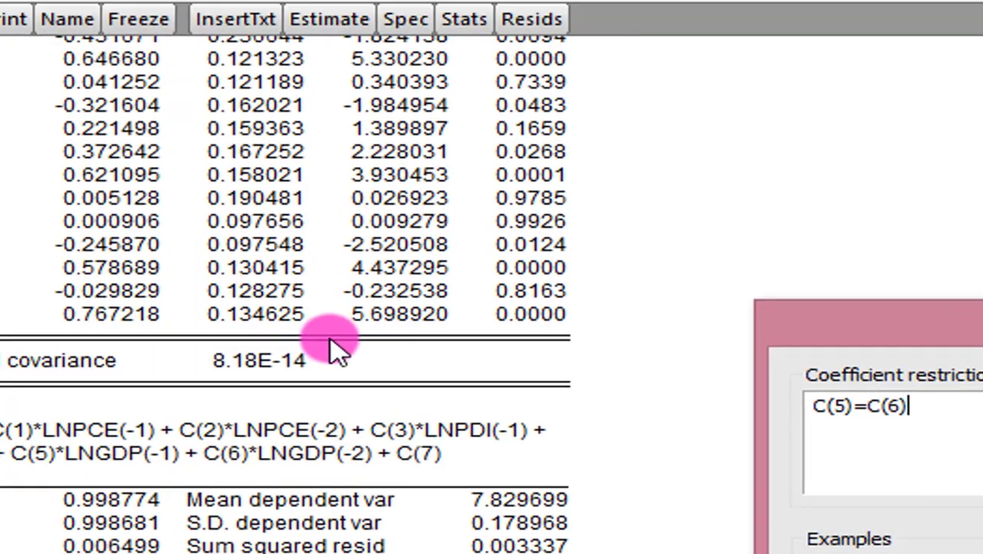
{"action": "key", "text": "Return"}
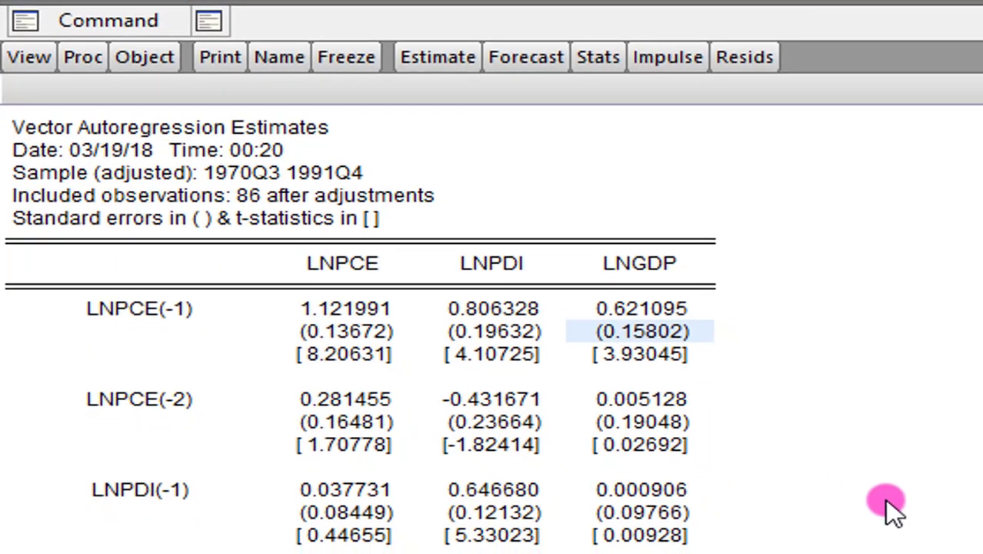
Step: Make a new system from the VAR ordered by variable, deleting the existing untitled system, and estimate it with Ordinary Least Squares
{"action": "left_click", "coordinate": [705, 420]}
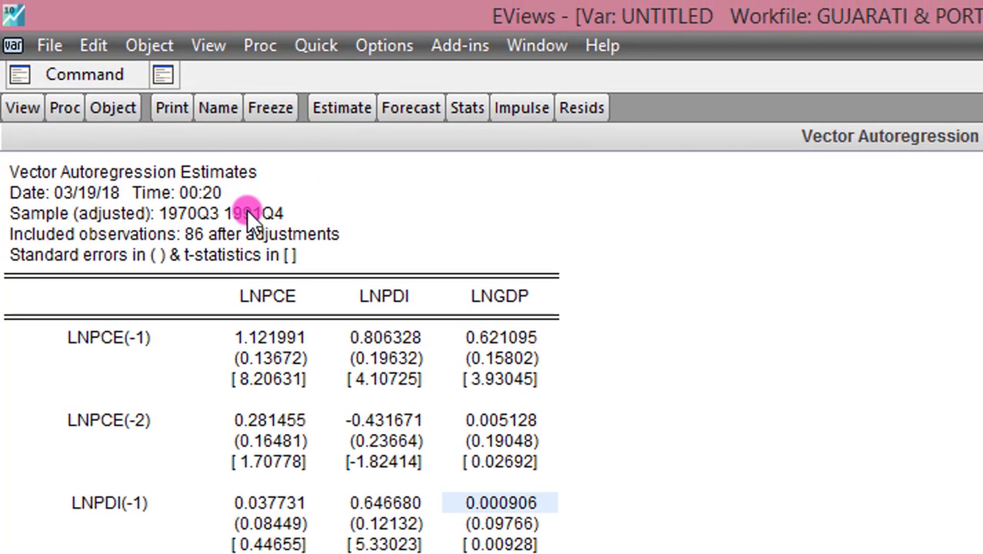
{"action": "left_click", "coordinate": [264, 43]}
{"action": "mouse_move", "coordinate": [386, 255]}
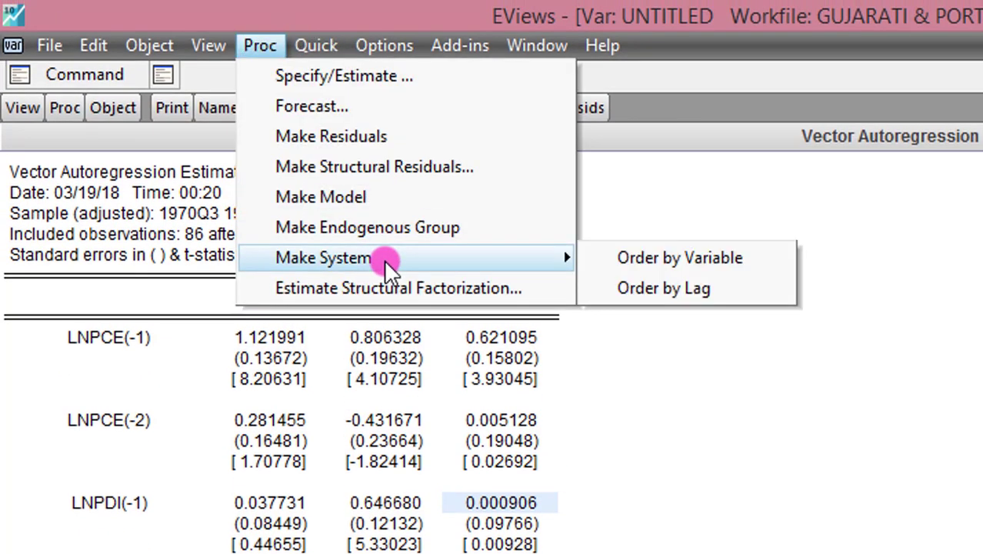
{"action": "left_click", "coordinate": [638, 261]}
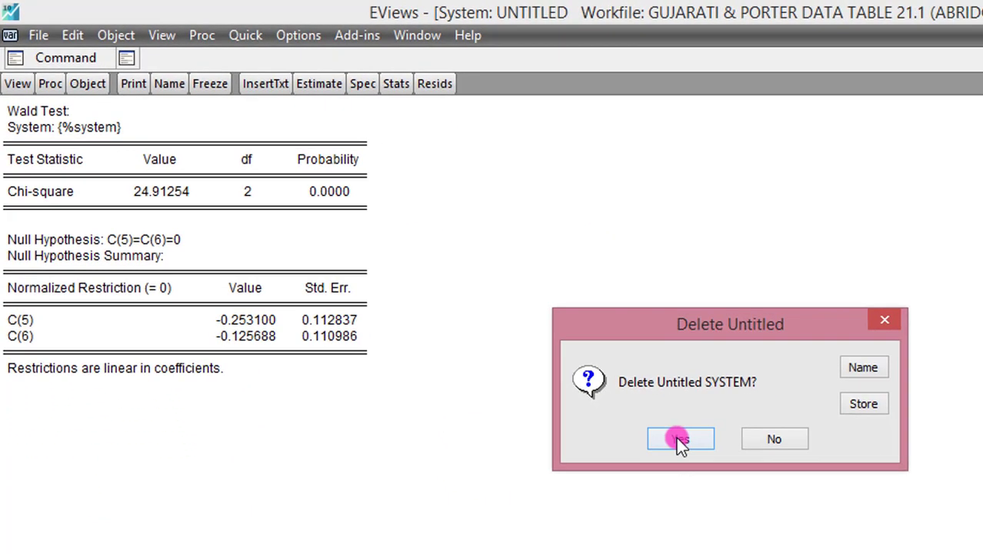
{"action": "left_click", "coordinate": [678, 439]}
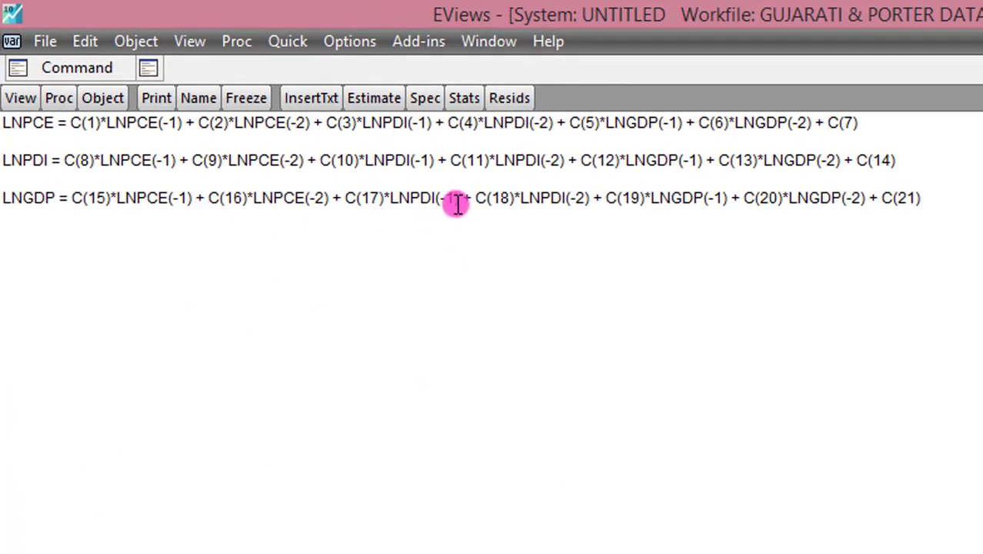
{"action": "left_click", "coordinate": [382, 103]}
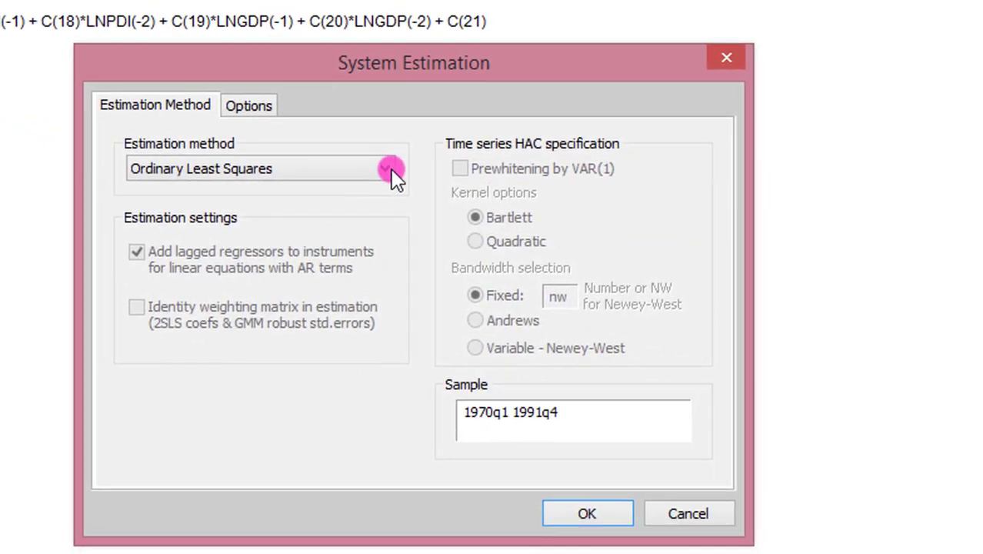
{"action": "left_click", "coordinate": [608, 521]}
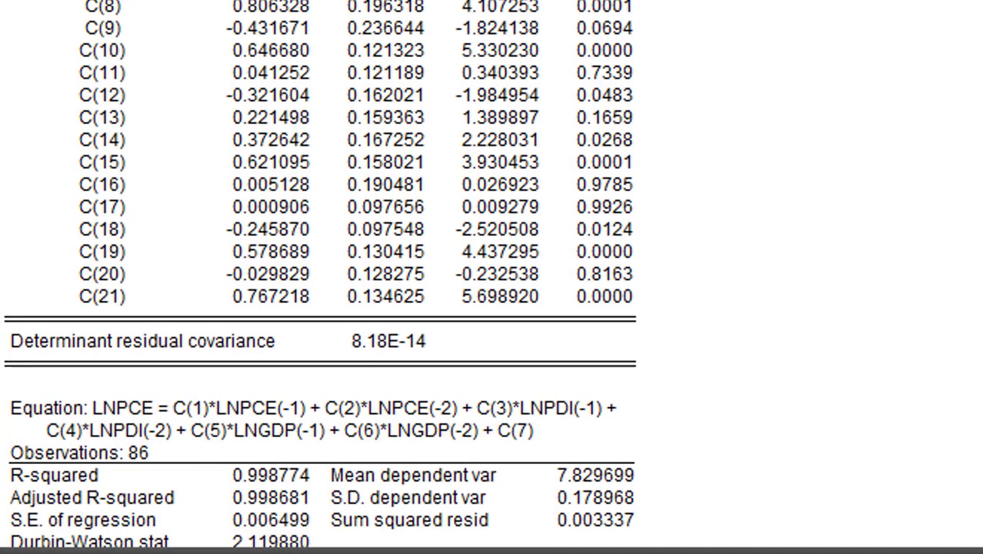
Step: Examine the system output's coefficient p-values and the R-squared and Durbin-Watson statistics of the LNPCE, LNPDI and LNGDP equations
{"action": "scroll", "coordinate": [319, 277], "scroll_direction": "down", "scroll_amount": 5}
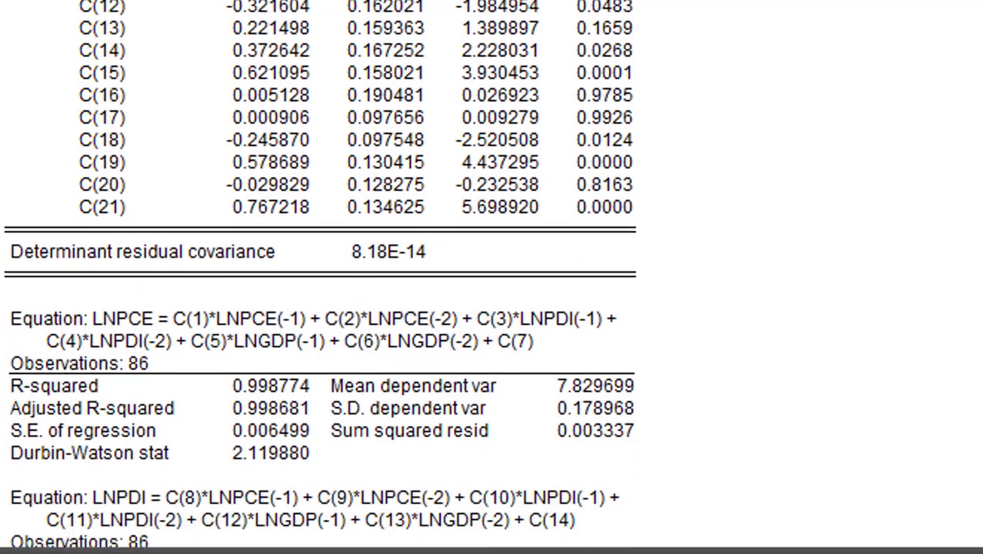
{"action": "scroll", "coordinate": [319, 277], "scroll_direction": "down", "scroll_amount": 1}
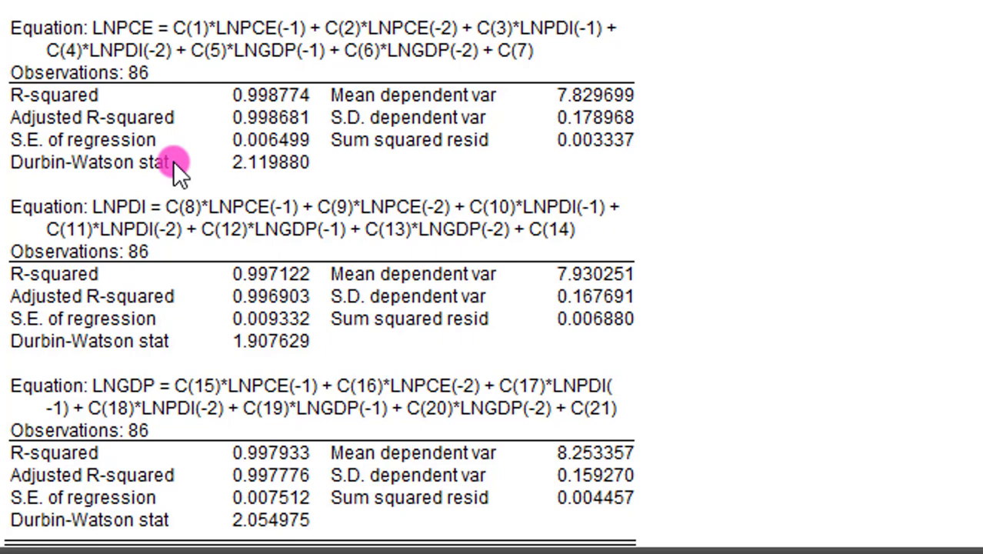
{"action": "scroll", "coordinate": [504, 391], "scroll_direction": "up", "scroll_amount": 2}
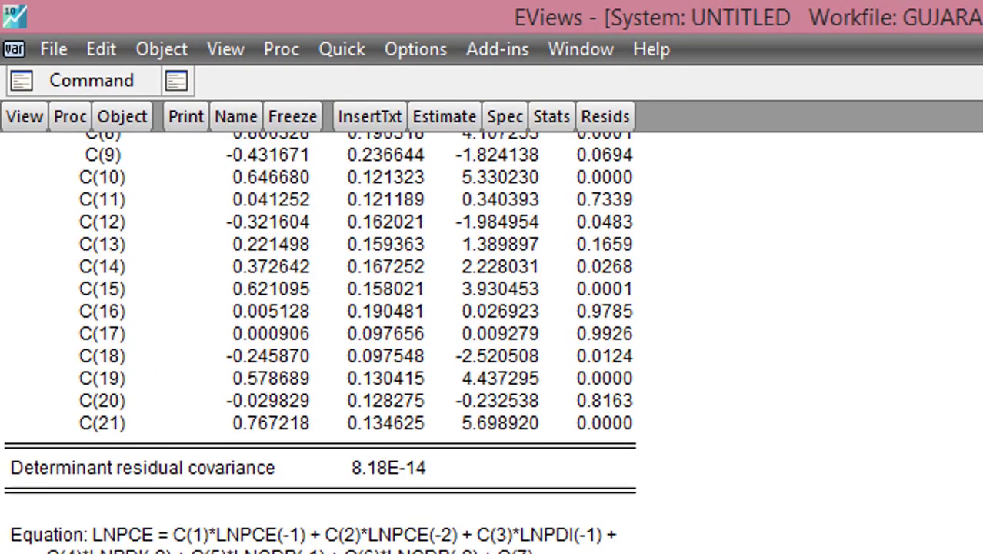
{"action": "scroll", "coordinate": [320, 342], "scroll_direction": "down", "scroll_amount": 1}
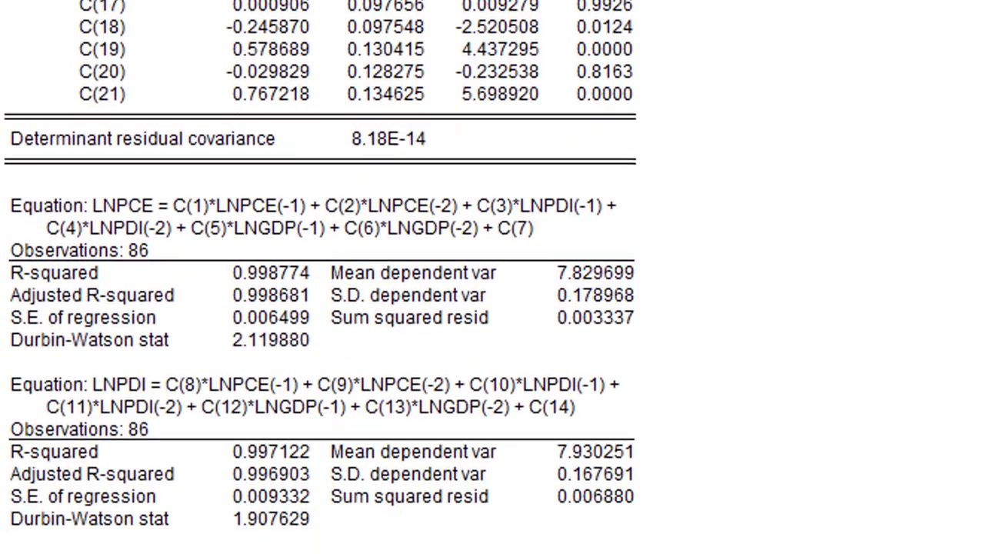
{"action": "scroll", "coordinate": [320, 308], "scroll_direction": "up", "scroll_amount": 3}
{"action": "scroll", "coordinate": [320, 277], "scroll_direction": "up", "scroll_amount": 2}
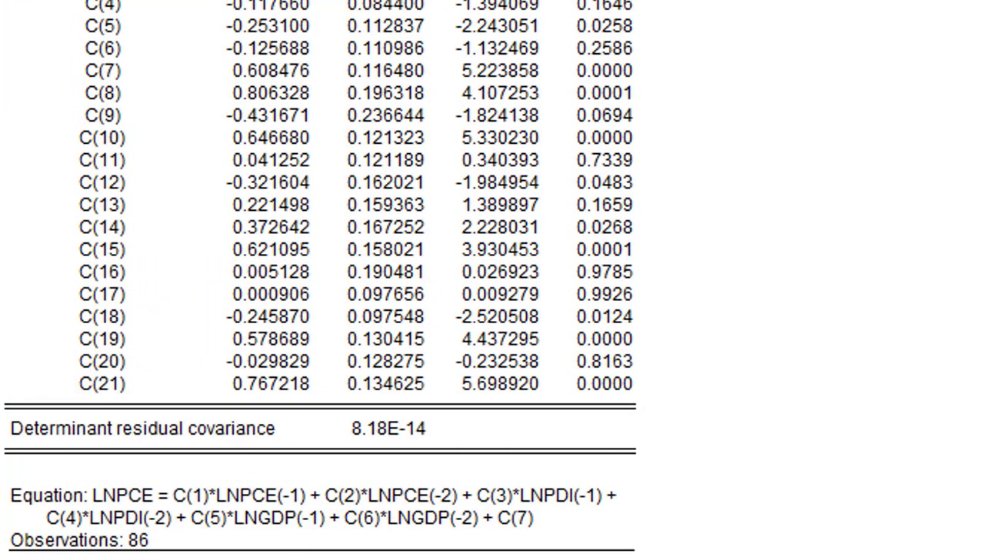